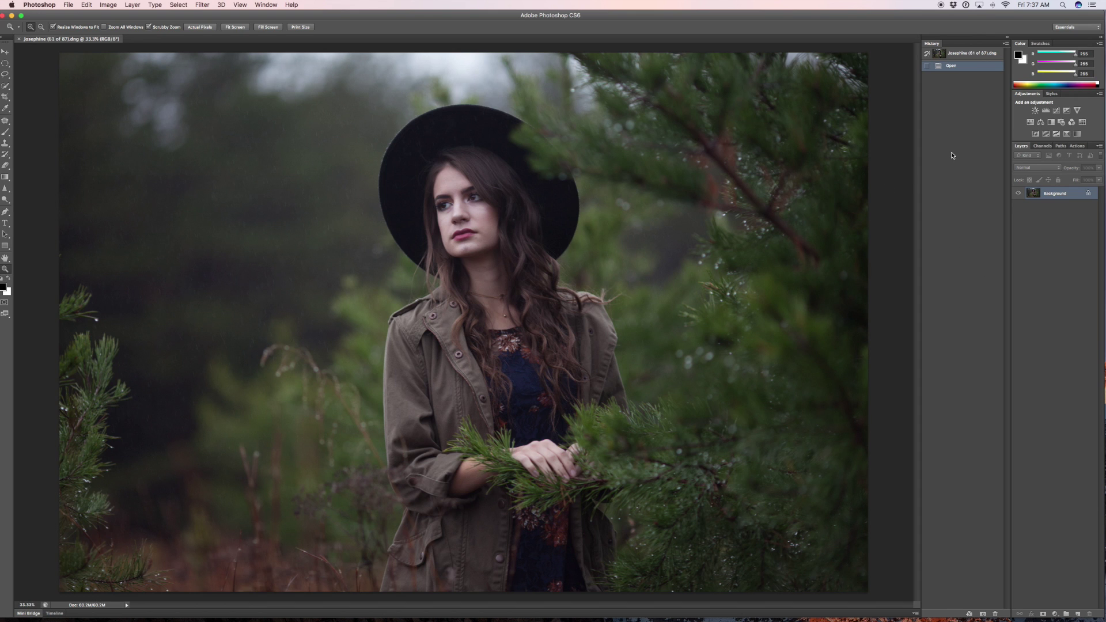
# Add a Curves adjustment layer that raises the black point and lowers the white point to fade the portrait
pyautogui.click(1056, 112)
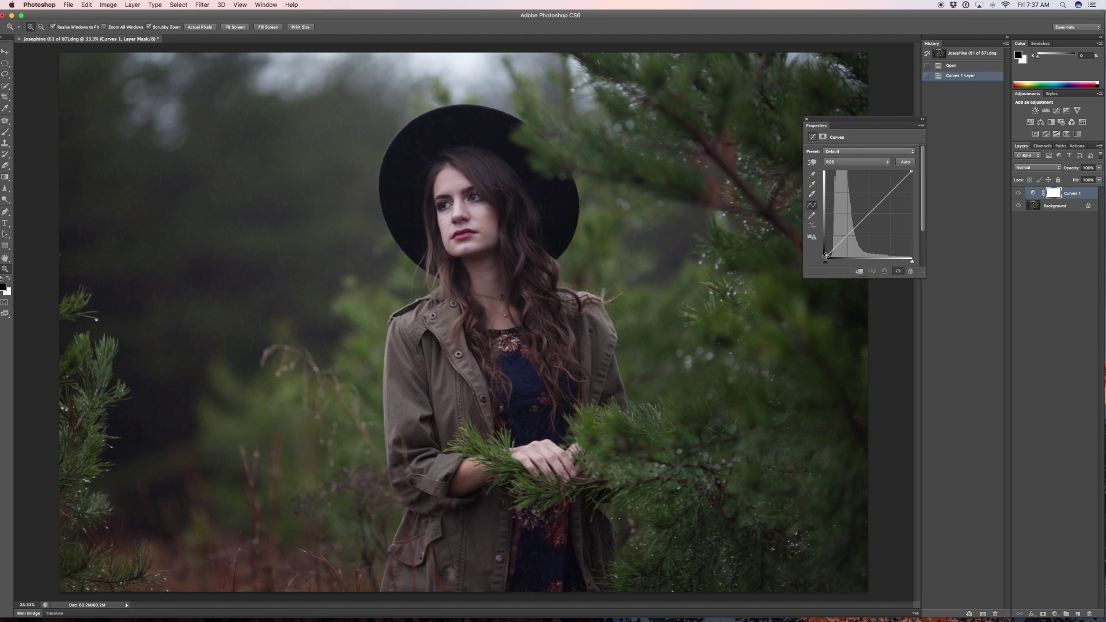
pyautogui.moveTo(826, 256); pyautogui.dragTo(826, 240)
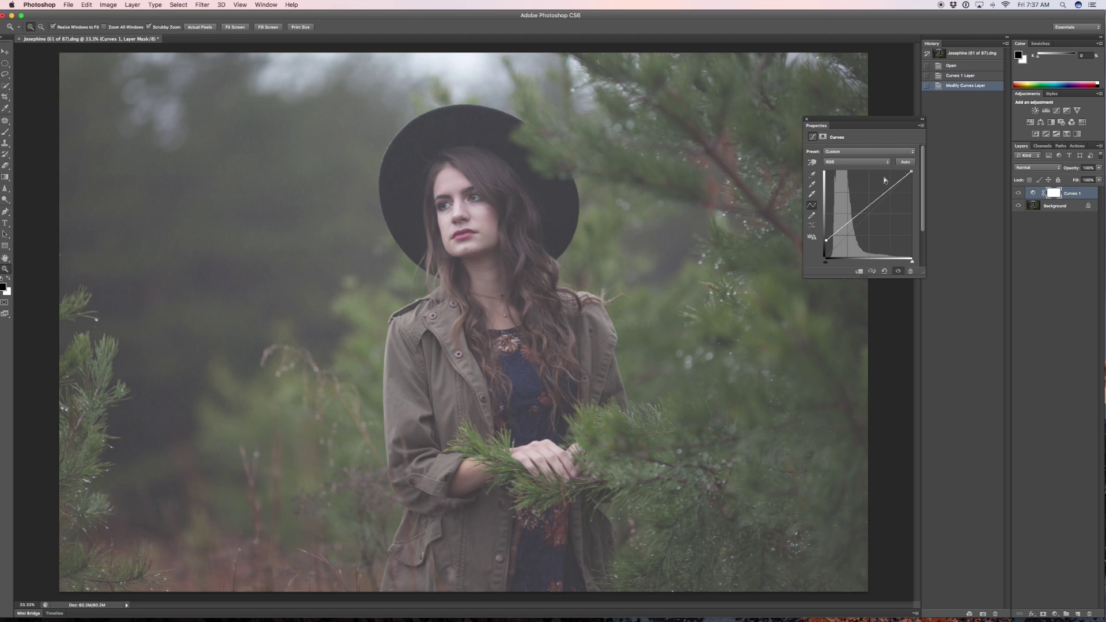
pyautogui.click(912, 172)
pyautogui.moveTo(911, 171); pyautogui.dragTo(913, 188)
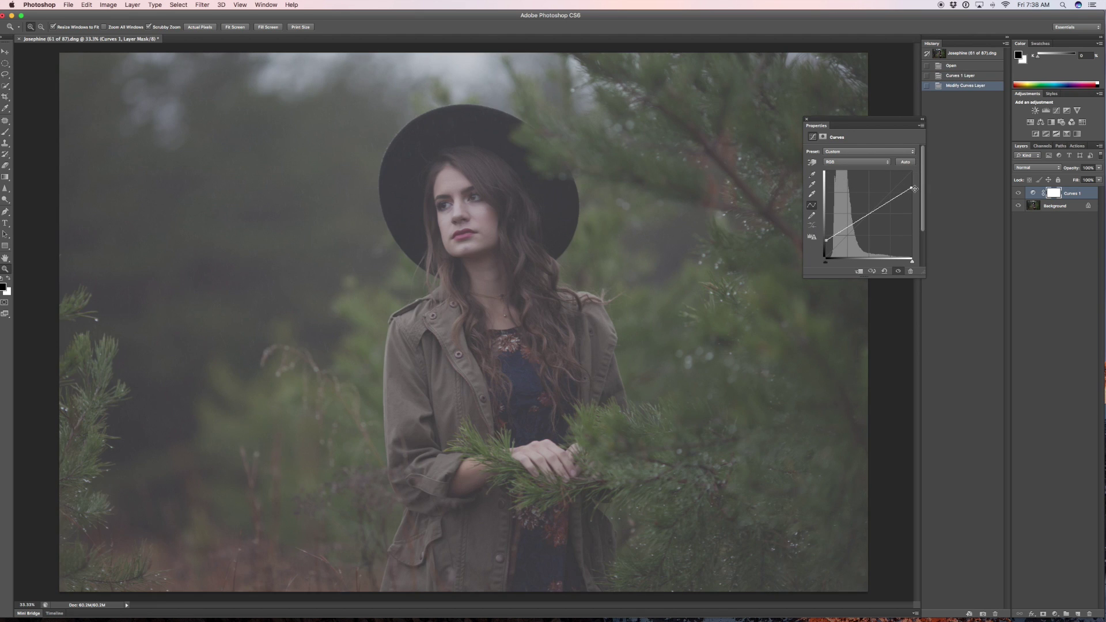
pyautogui.click(806, 121)
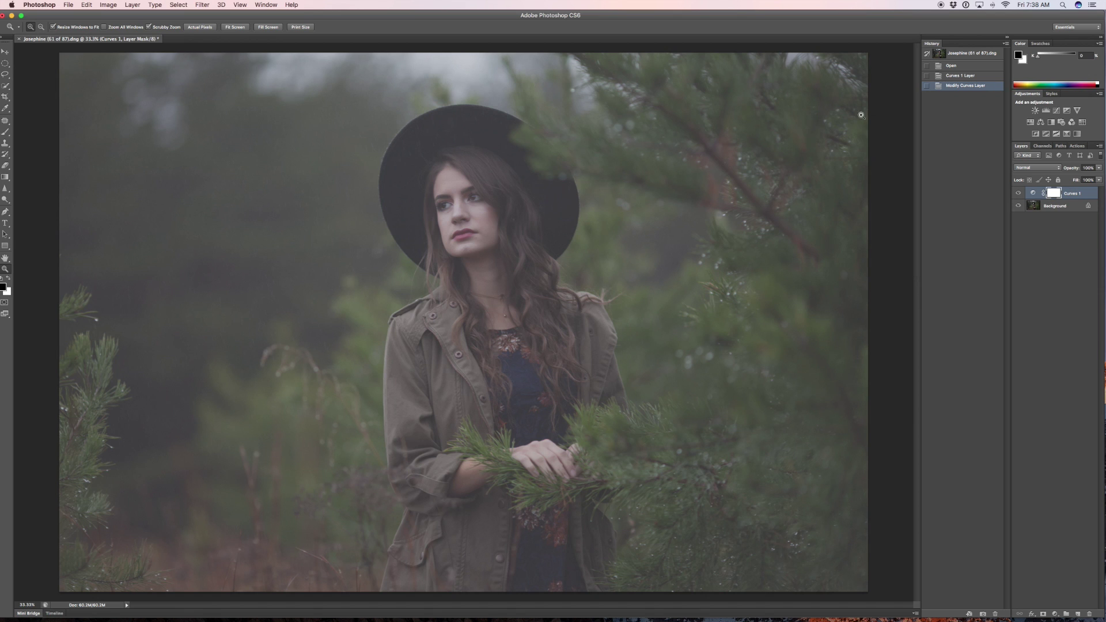
# Add a second Curves layer that slightly darkens the shadows, and compare the portrait with that layer hidden and shown
pyautogui.click(1058, 112)
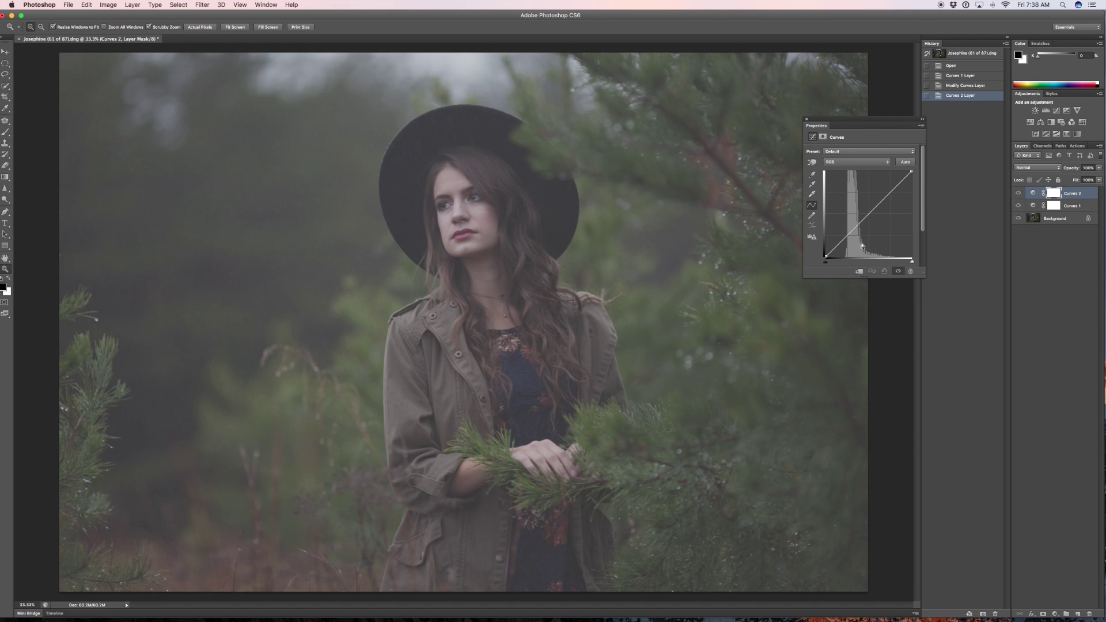
pyautogui.moveTo(851, 231); pyautogui.dragTo(852, 235)
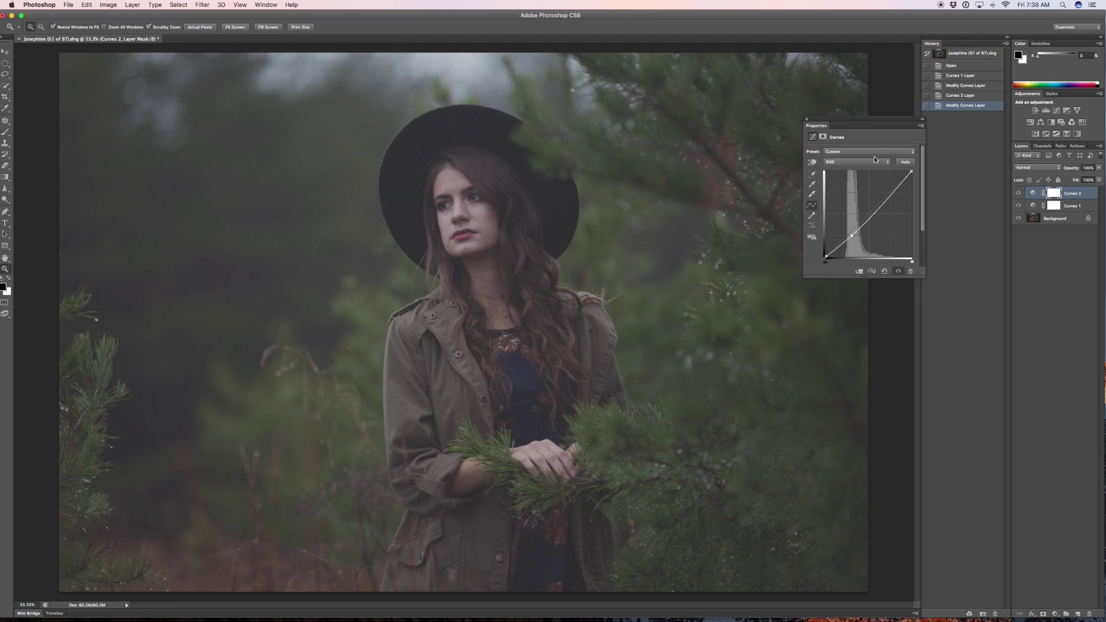
pyautogui.click(806, 119)
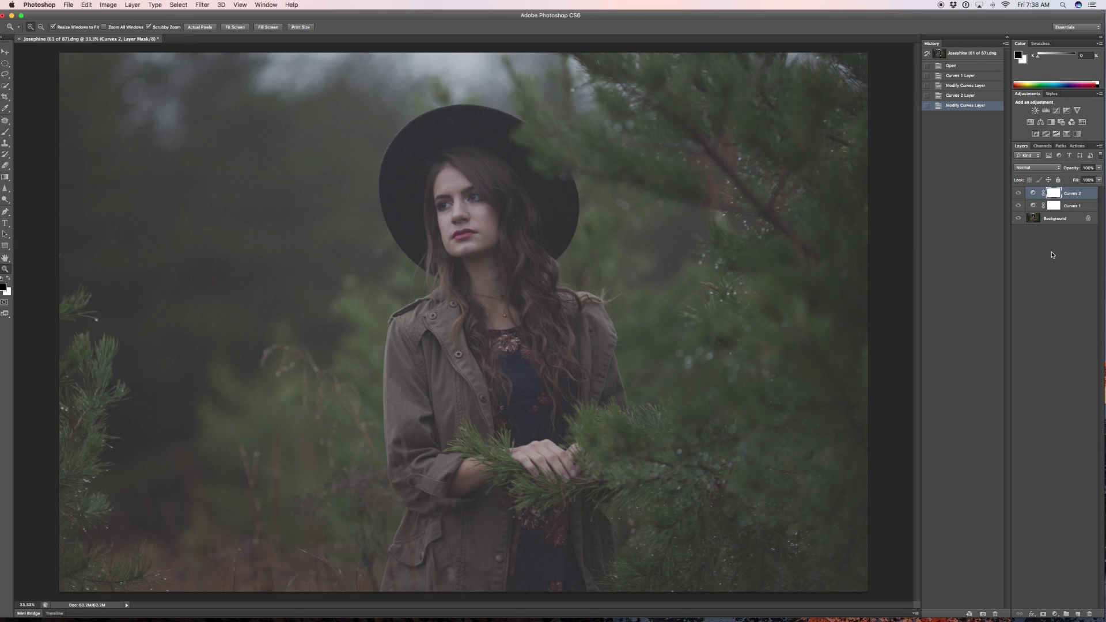
pyautogui.click(1020, 194)
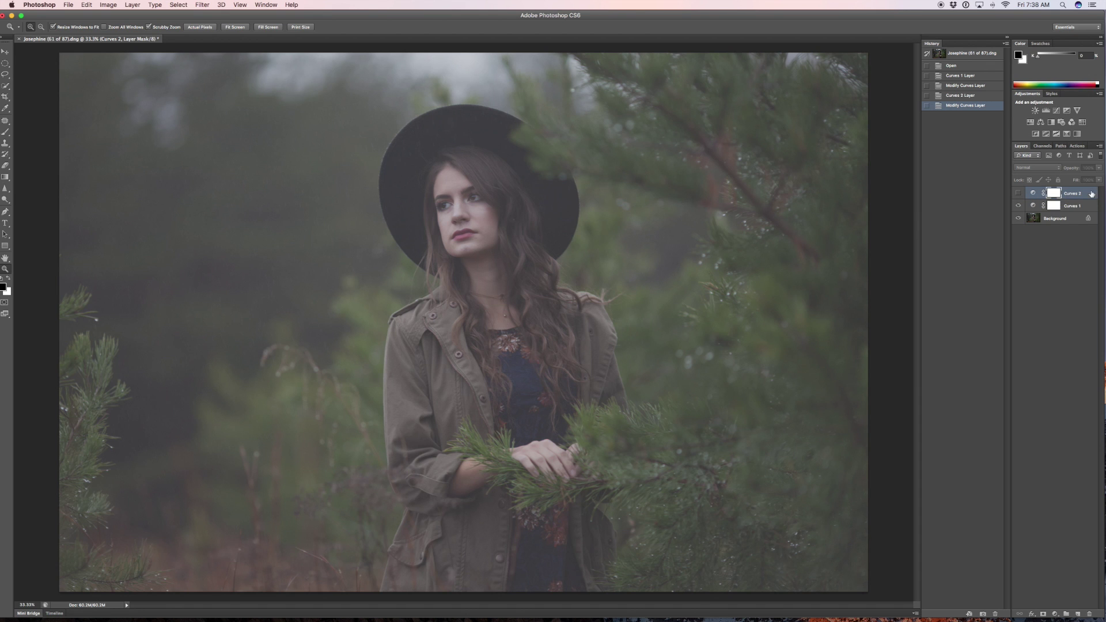
pyautogui.click(1019, 193)
# Reduce the opacity of the upper Curves layer to 54% and of the lower Curves layer to 81%
pyautogui.click(1099, 168)
pyautogui.moveTo(1098, 176); pyautogui.dragTo(1077, 178)
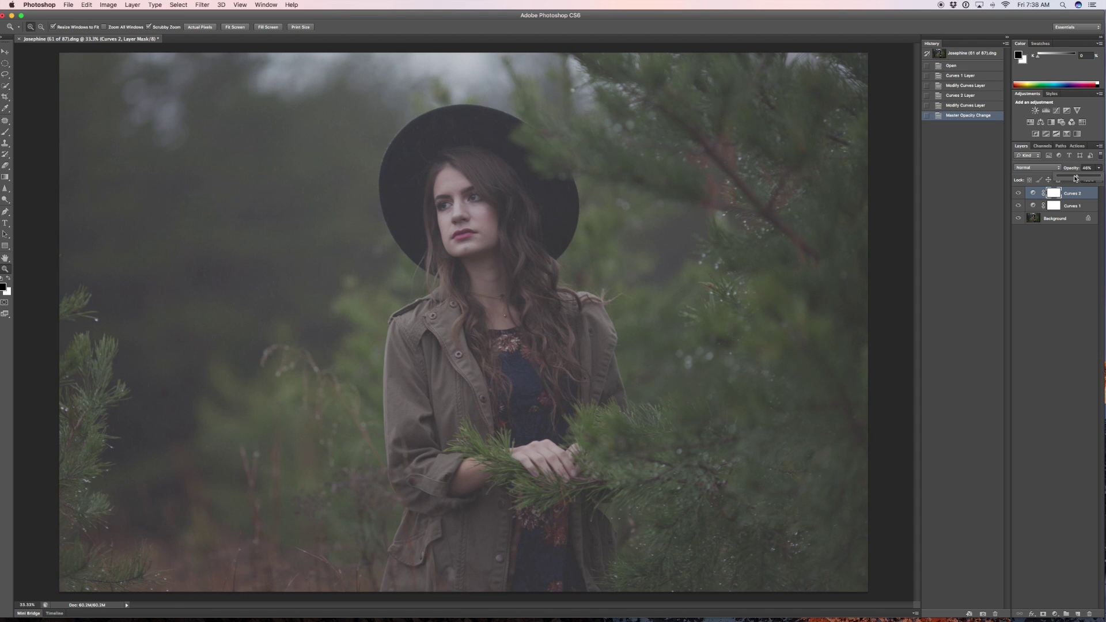
pyautogui.click(1079, 211)
pyautogui.click(1073, 206)
pyautogui.click(1098, 168)
pyautogui.moveTo(1098, 177); pyautogui.dragTo(1090, 177)
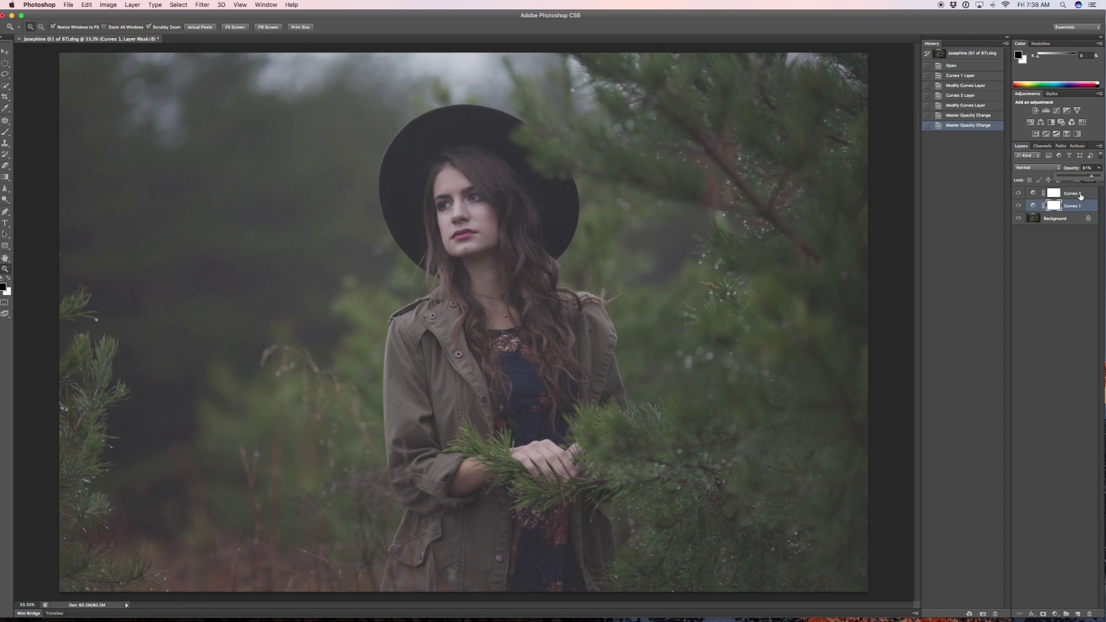
pyautogui.click(1080, 196)
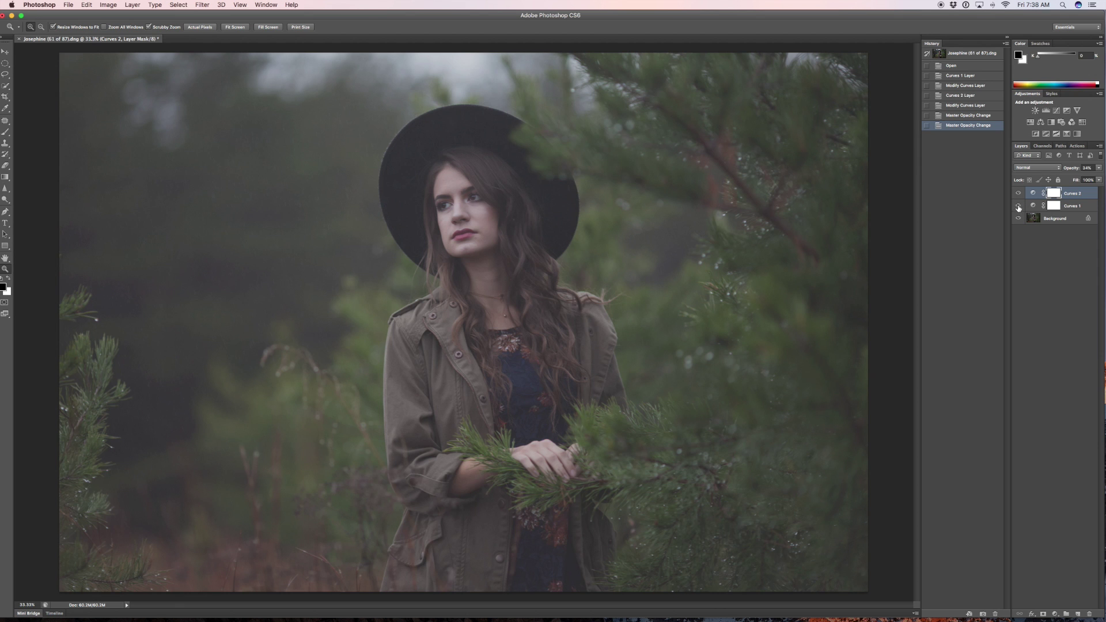
# Compare the portrait with both Curves layers hidden and shown, and delete the two layers
pyautogui.click(1018, 194)
pyautogui.click(1018, 207)
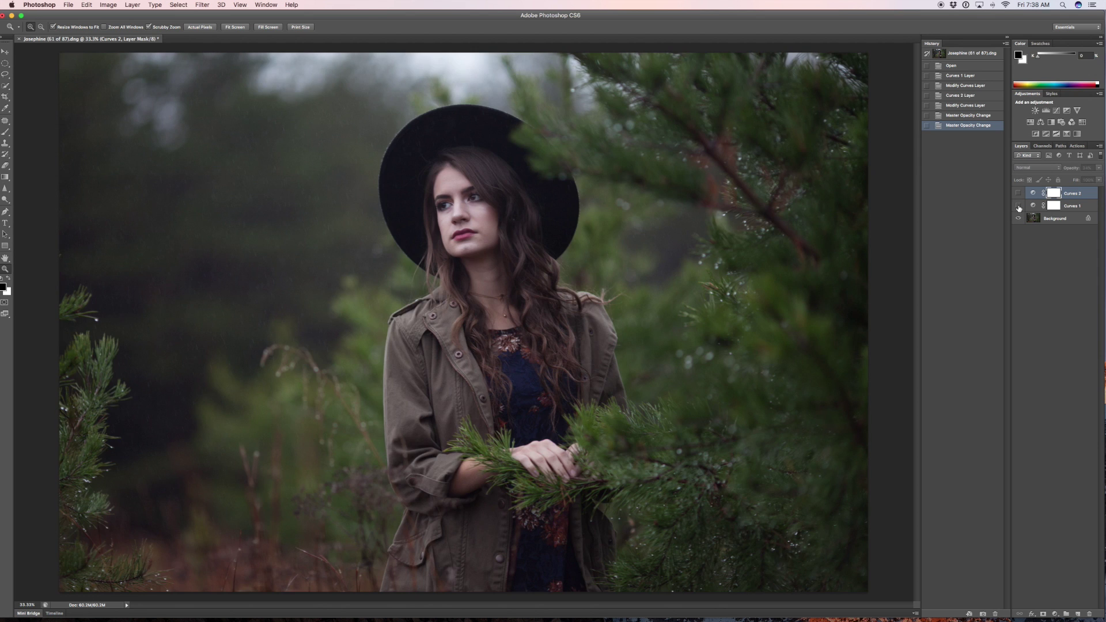
pyautogui.click(1018, 206)
pyautogui.click(1018, 195)
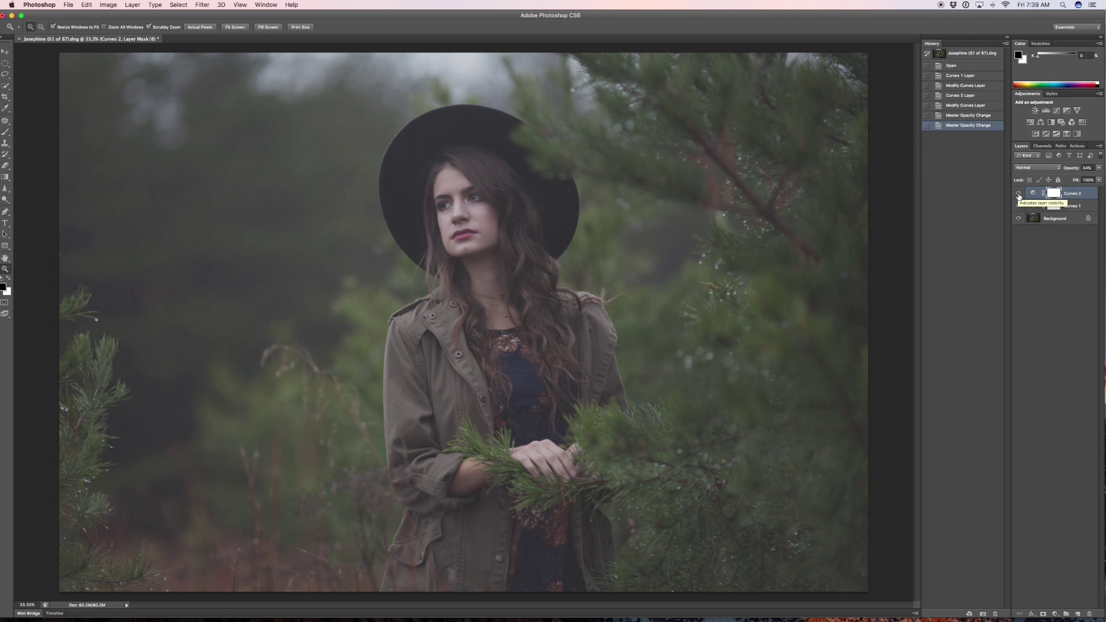
pyautogui.press('BackSpace')
pyautogui.press('BackSpace')
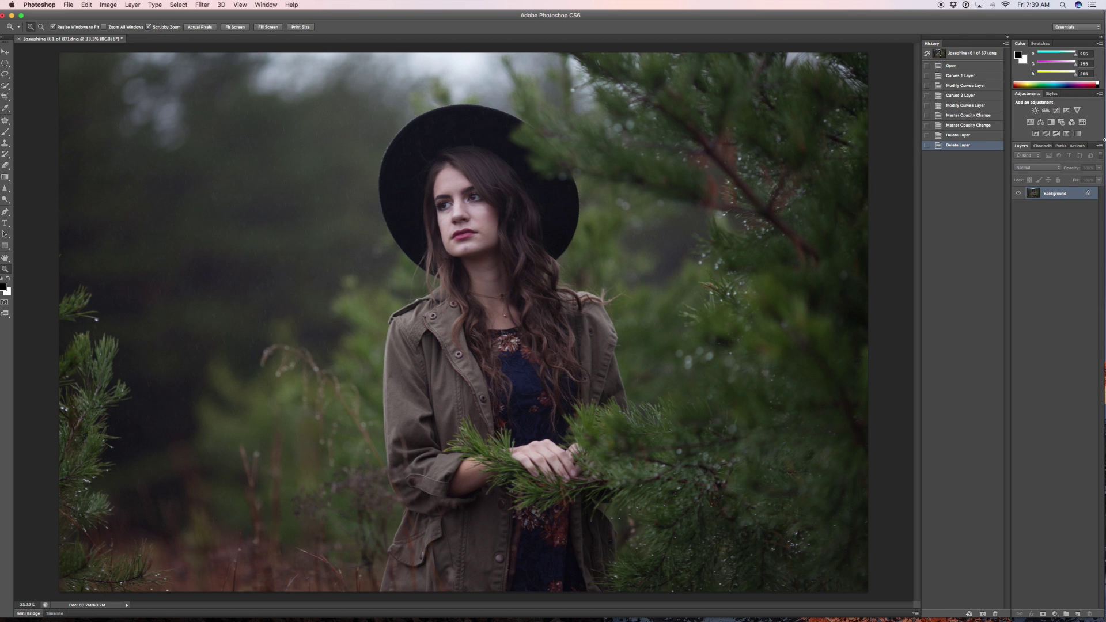
# Add a Levels adjustment layer with brightened midtones and output levels of 41 and 203, and compare it with the original
pyautogui.click(1046, 110)
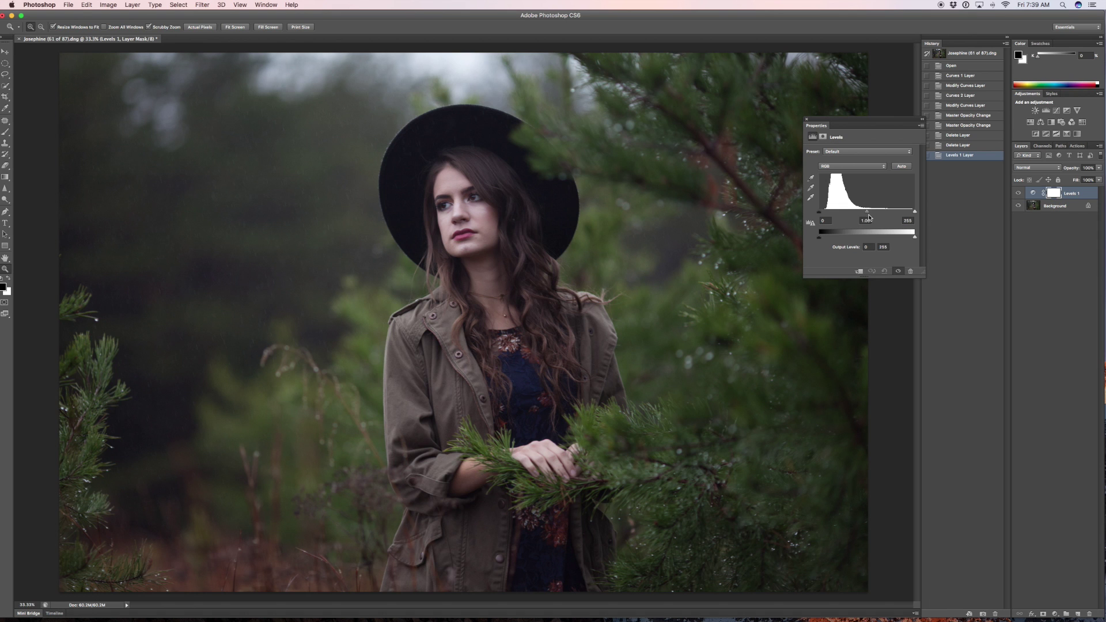
pyautogui.moveTo(866, 213); pyautogui.dragTo(857, 213)
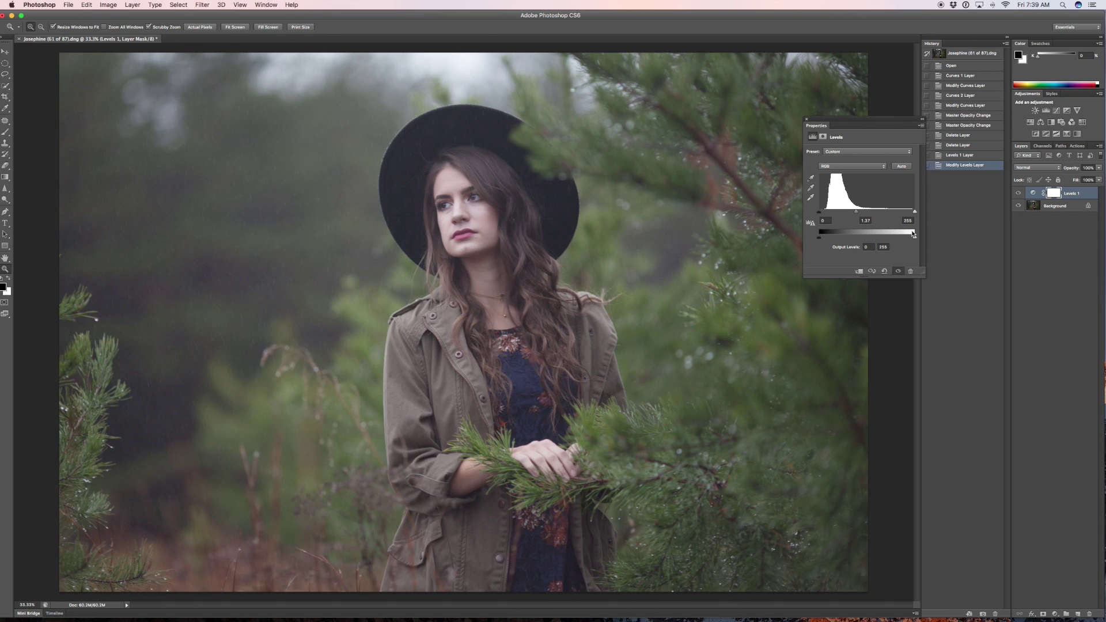
pyautogui.moveTo(915, 238); pyautogui.dragTo(895, 240)
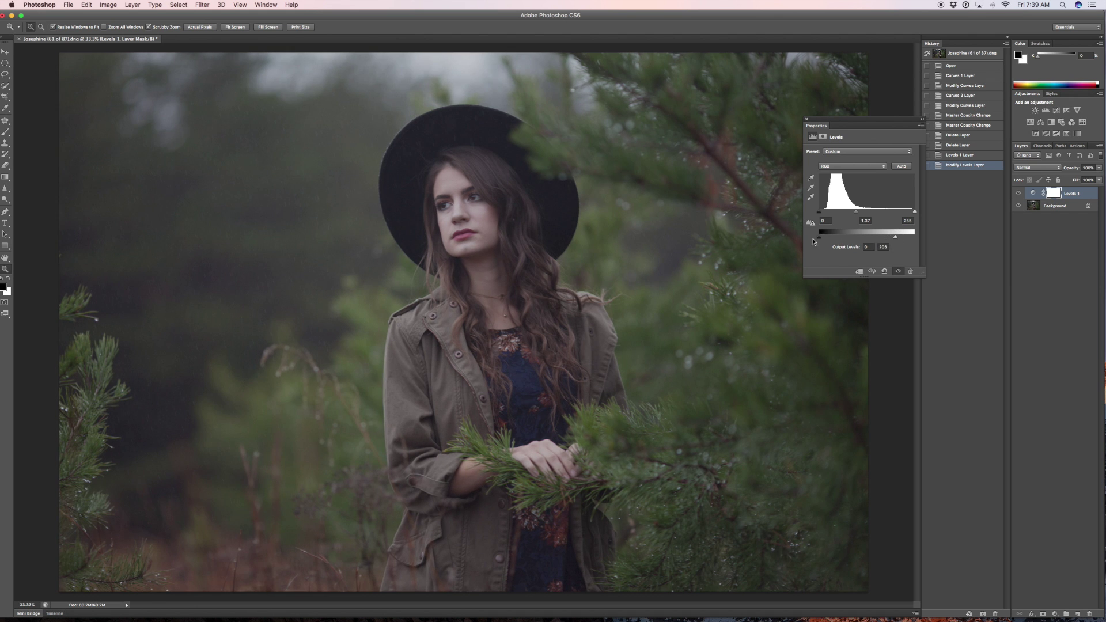
pyautogui.moveTo(820, 237); pyautogui.dragTo(834, 240)
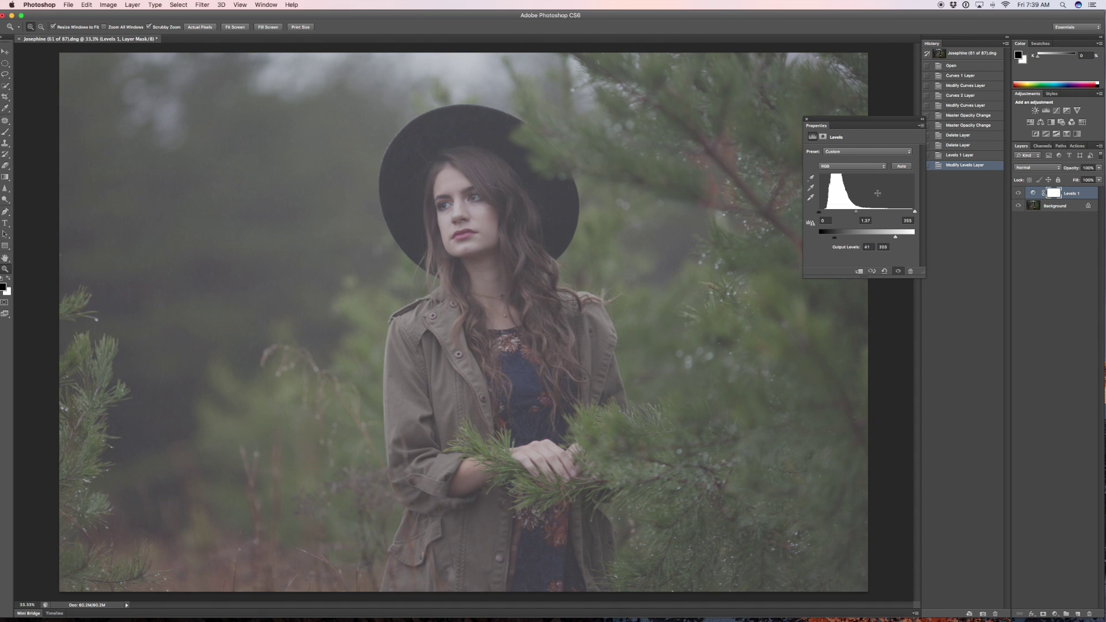
pyautogui.click(806, 121)
pyautogui.click(1019, 194)
pyautogui.click(1019, 195)
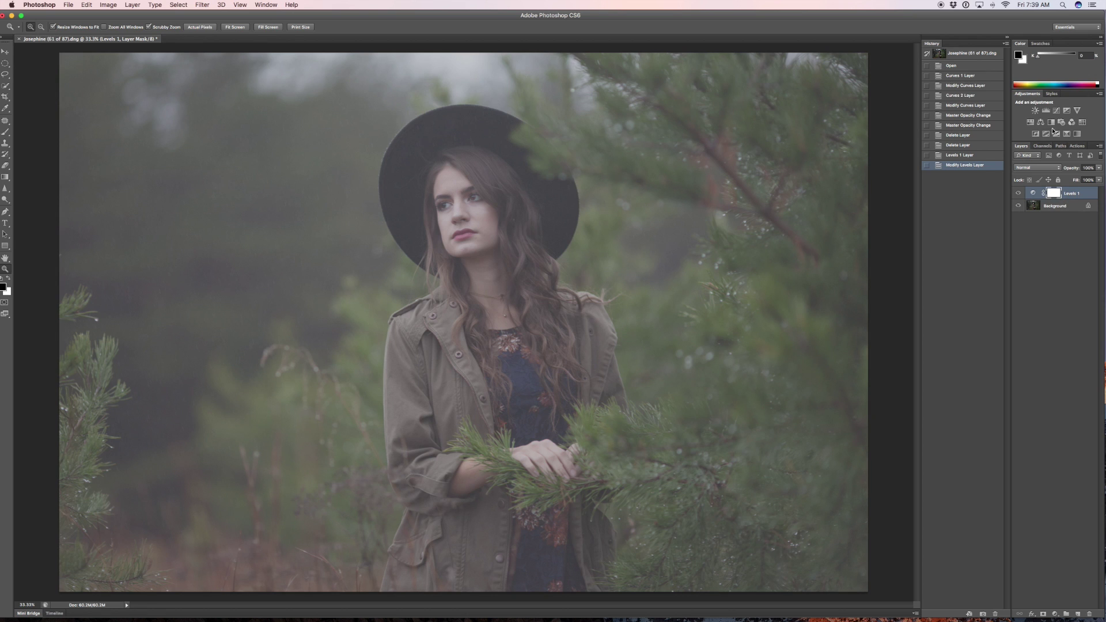
# Add a Curves layer above Levels with a gentle S-curve for contrast, and compare the portrait with it hidden and shown
pyautogui.click(1056, 110)
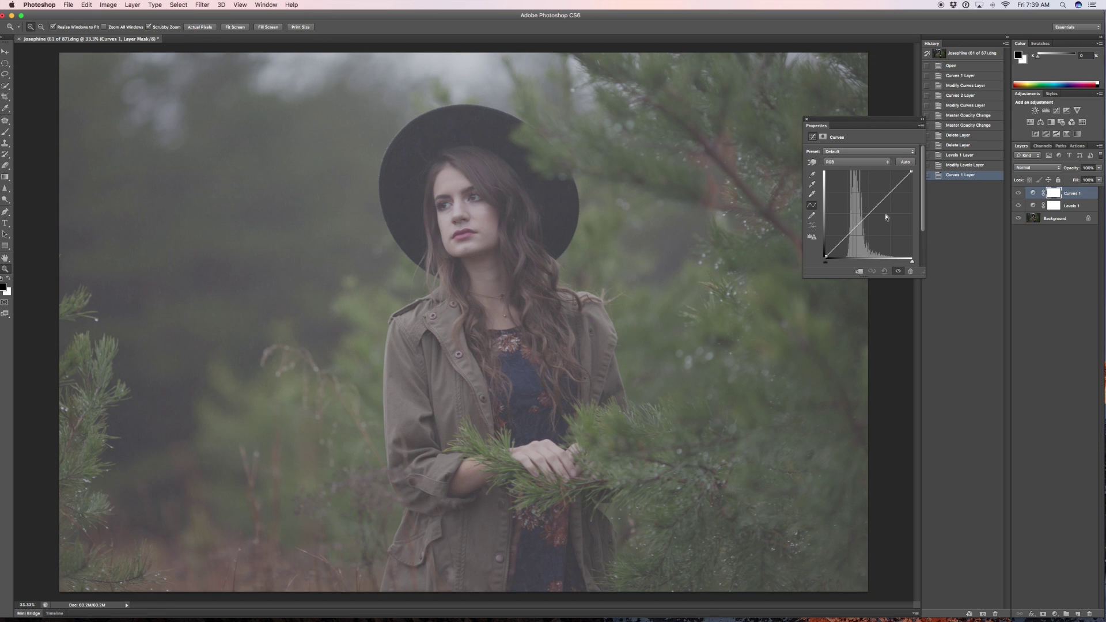
pyautogui.click(854, 231)
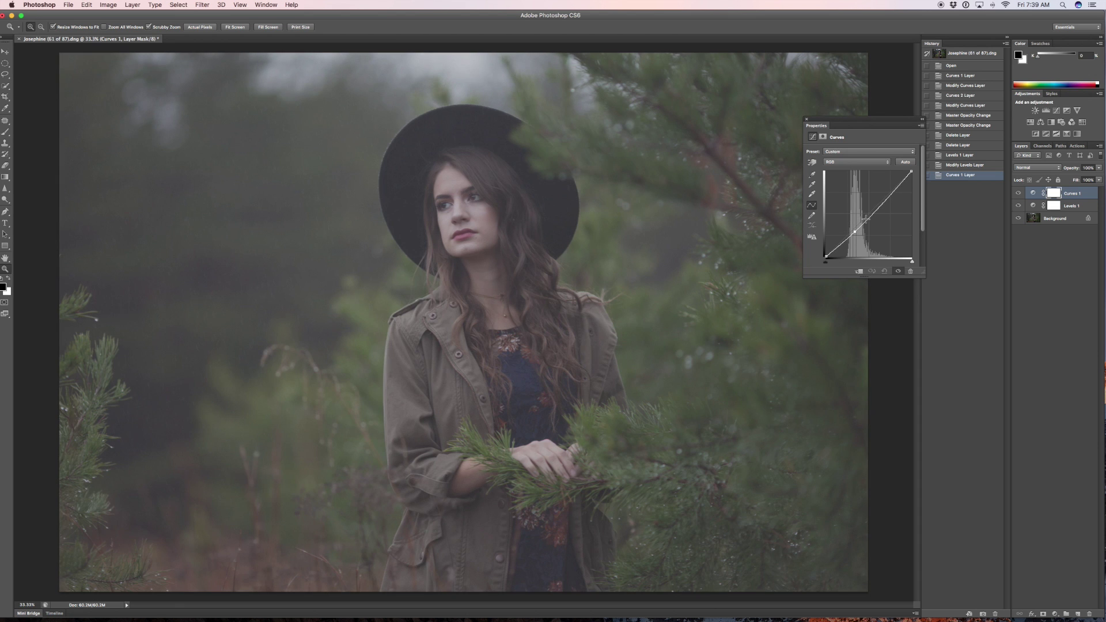
pyautogui.click(891, 193)
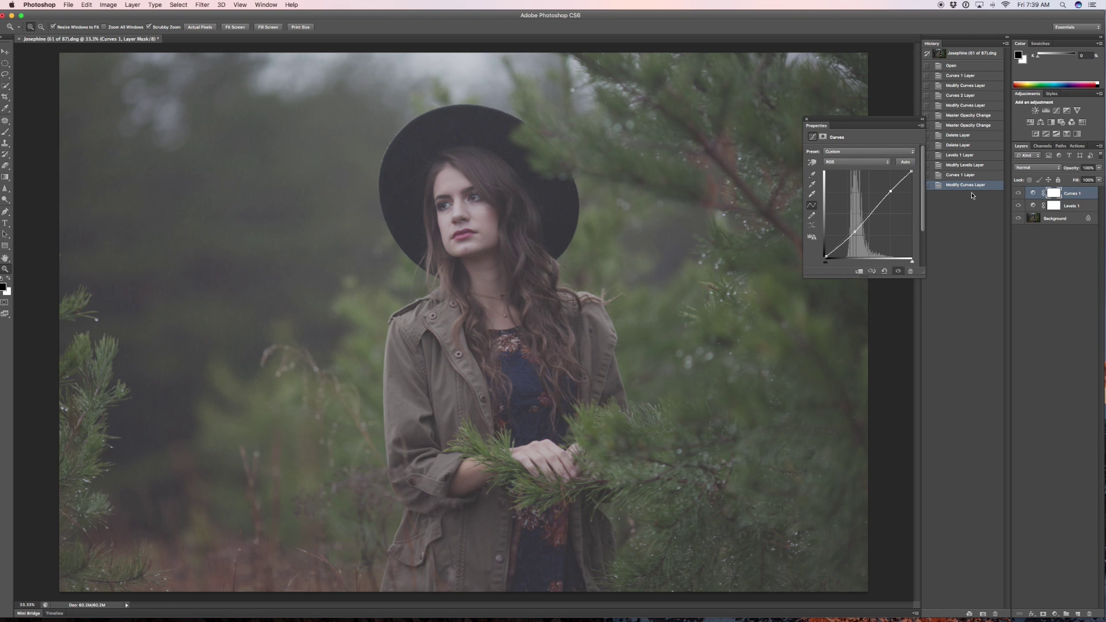
pyautogui.click(806, 118)
pyautogui.click(1018, 194)
pyautogui.click(1019, 194)
pyautogui.click(1017, 194)
pyautogui.click(1017, 193)
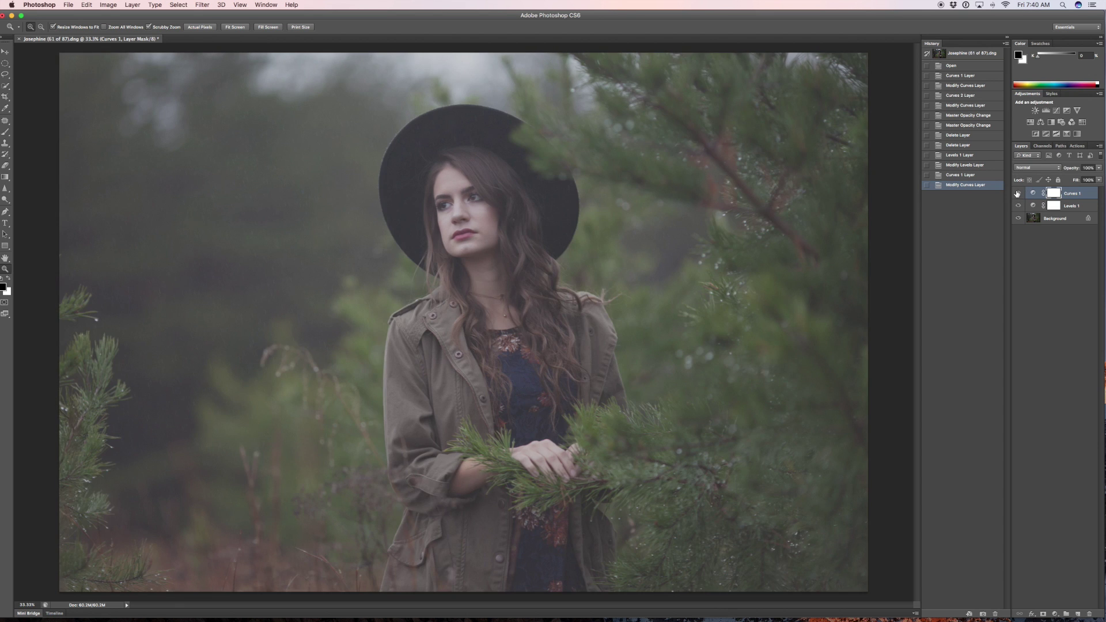
# Reduce the Curves layer's opacity to 64% and compare the portrait with both adjustment layers hidden and shown
pyautogui.click(1098, 167)
pyautogui.moveTo(1098, 177); pyautogui.dragTo(1086, 178)
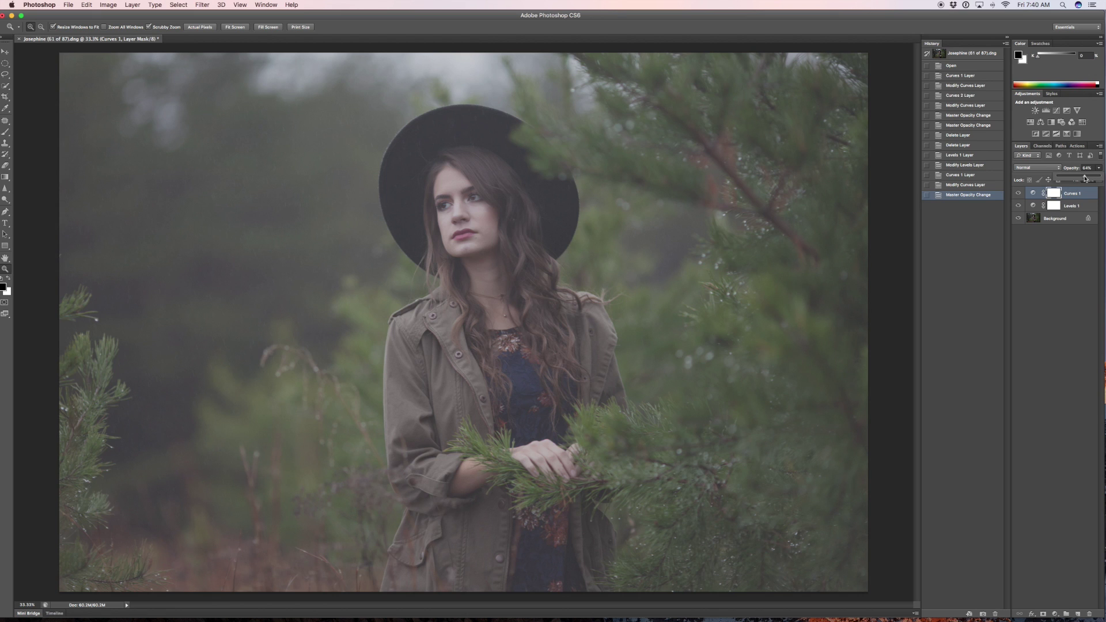
pyautogui.click(1017, 194)
pyautogui.click(1018, 207)
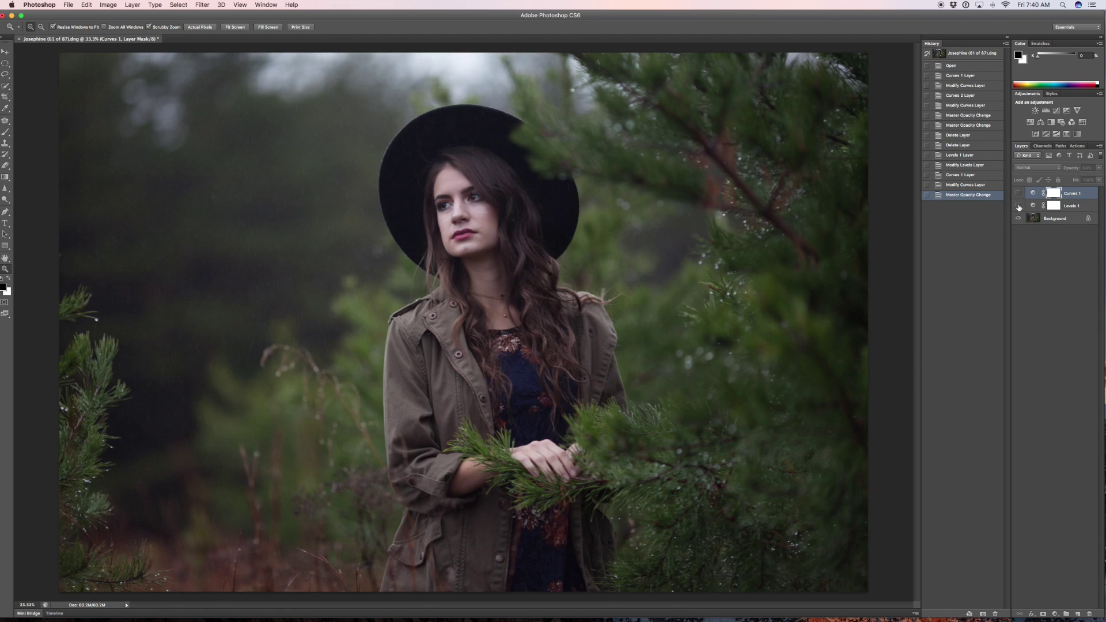
pyautogui.click(1018, 207)
pyautogui.click(1018, 194)
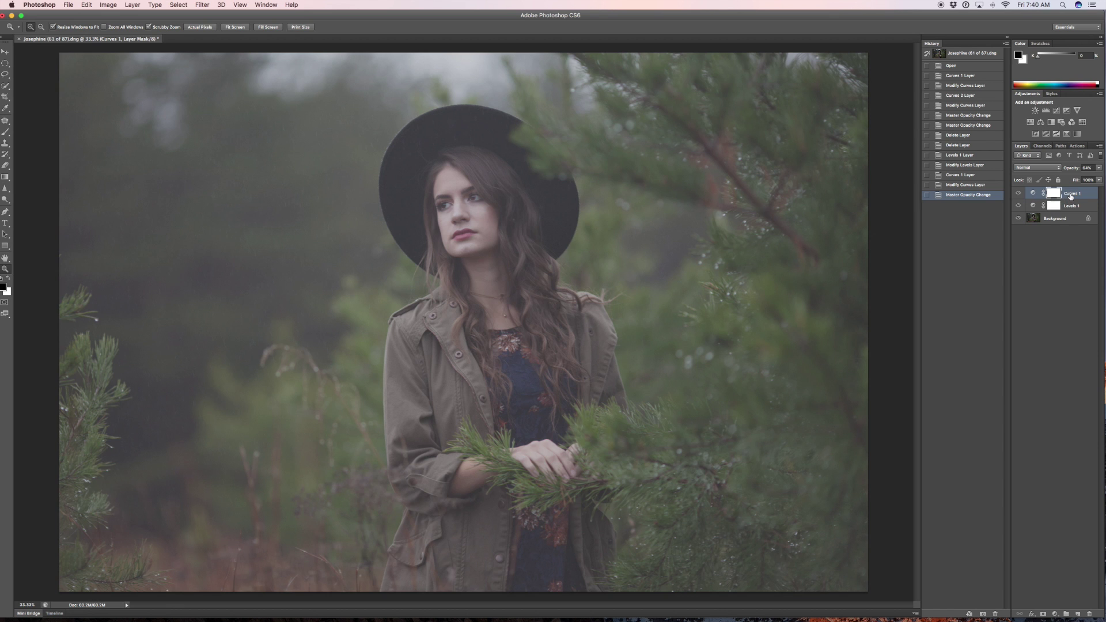
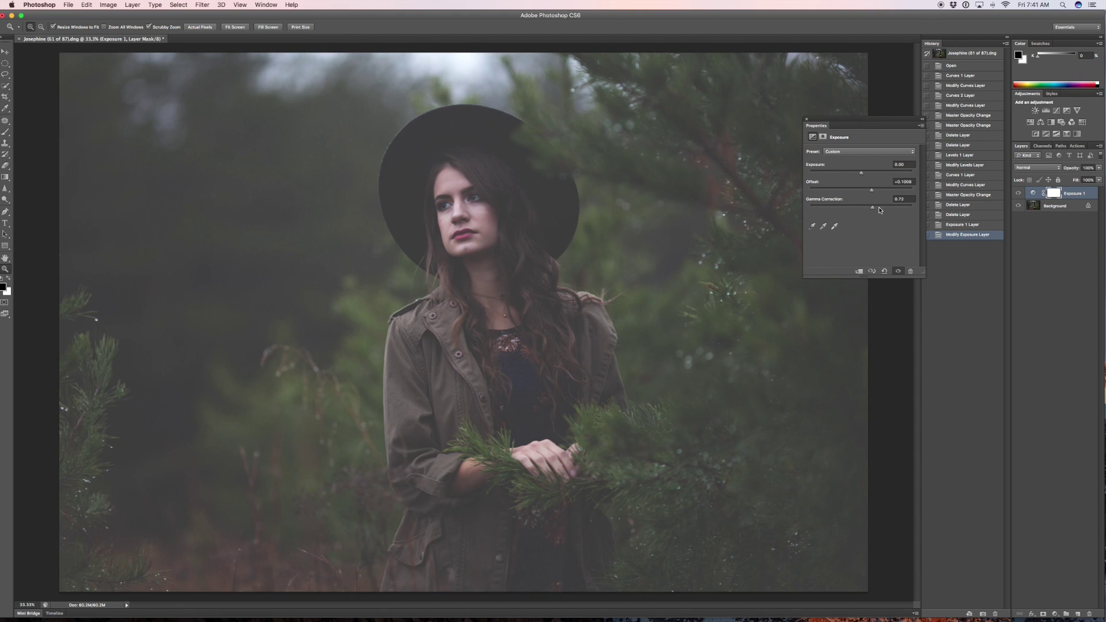
# Set the Exposure layer's offset to +0.1346 and gamma correction to 0.64, and compare the portrait with the layer hidden and shown
pyautogui.click(879, 207)
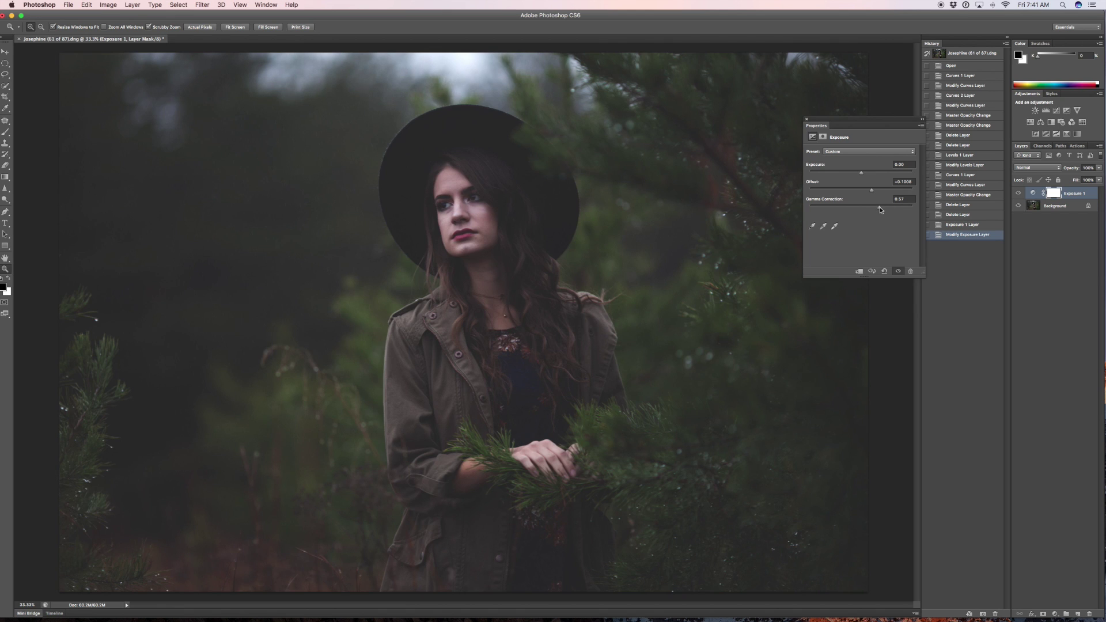
pyautogui.click(887, 207)
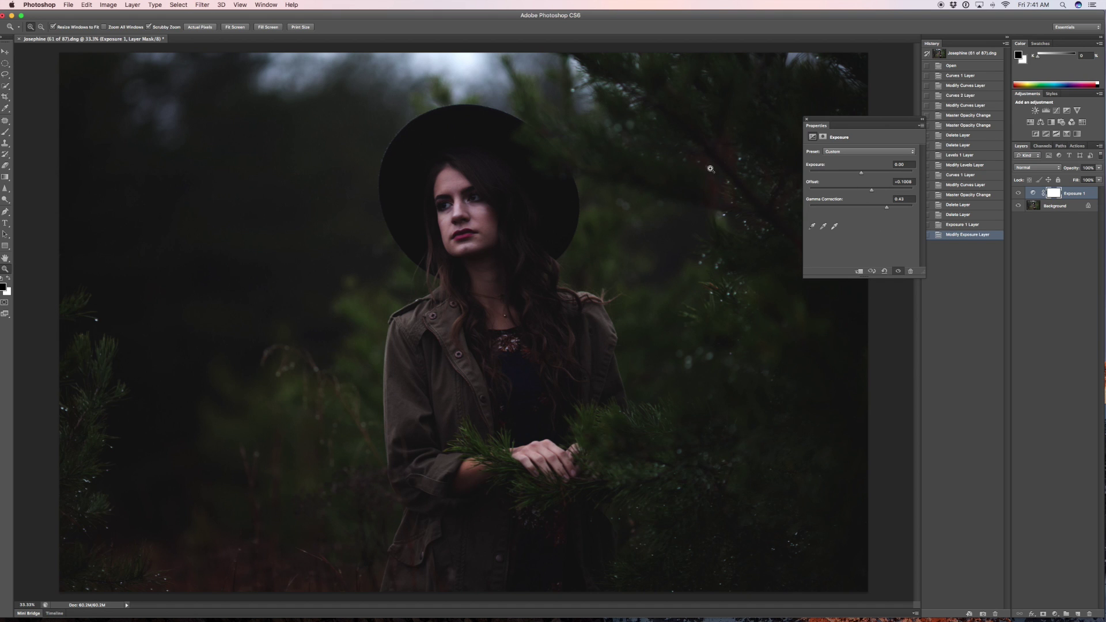
pyautogui.moveTo(880, 188); pyautogui.dragTo(875, 209)
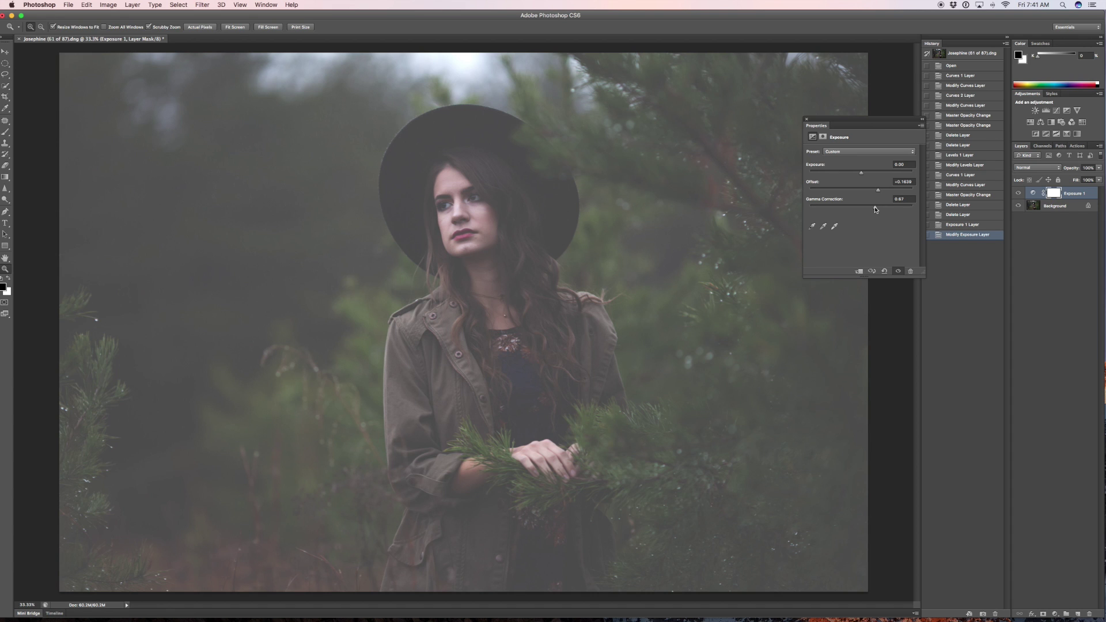
pyautogui.moveTo(875, 209); pyautogui.dragTo(875, 191)
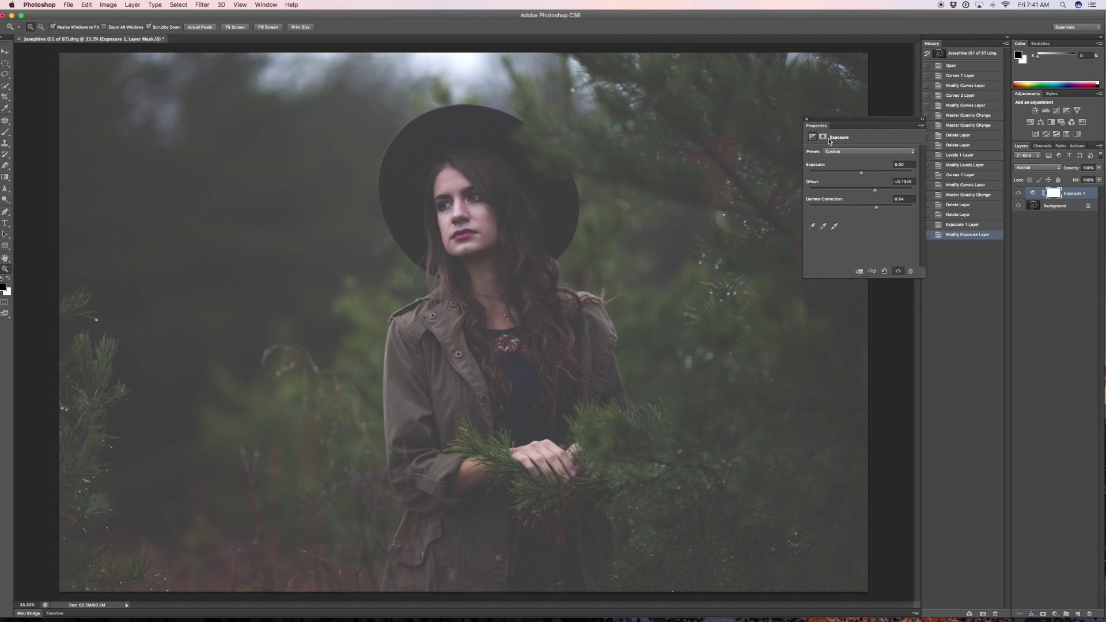
pyautogui.click(807, 120)
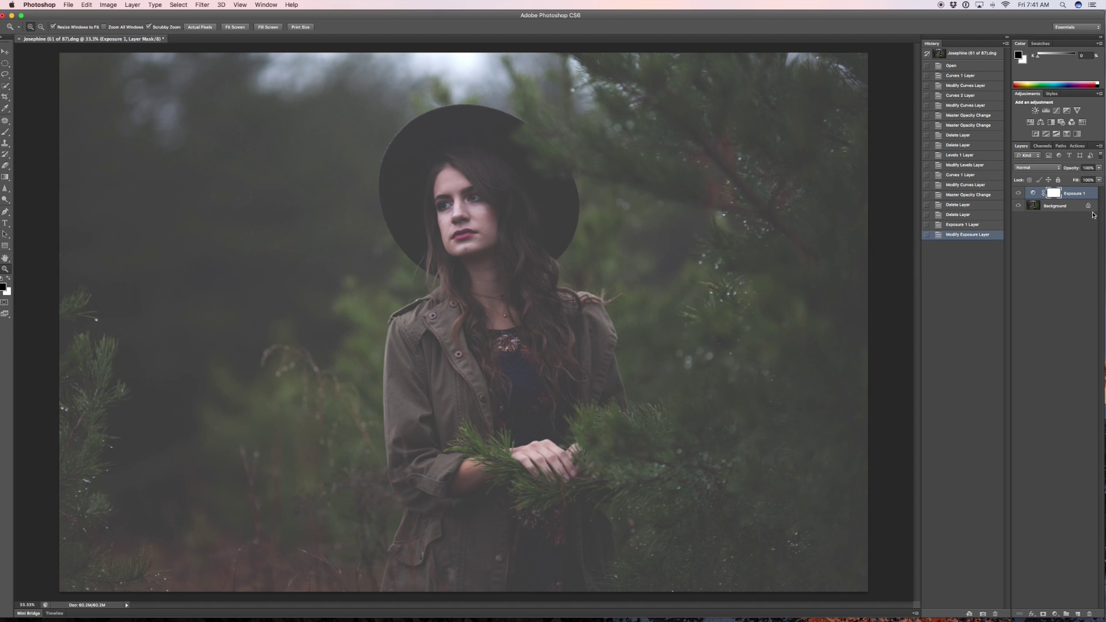
pyautogui.click(1019, 194)
pyautogui.click(1018, 194)
pyautogui.click(1019, 194)
pyautogui.click(1019, 194)
# Add a Curves layer above the Exposure layer that brightens the highlights and slightly raises the black point
pyautogui.click(1057, 111)
pyautogui.moveTo(882, 201); pyautogui.dragTo(882, 195)
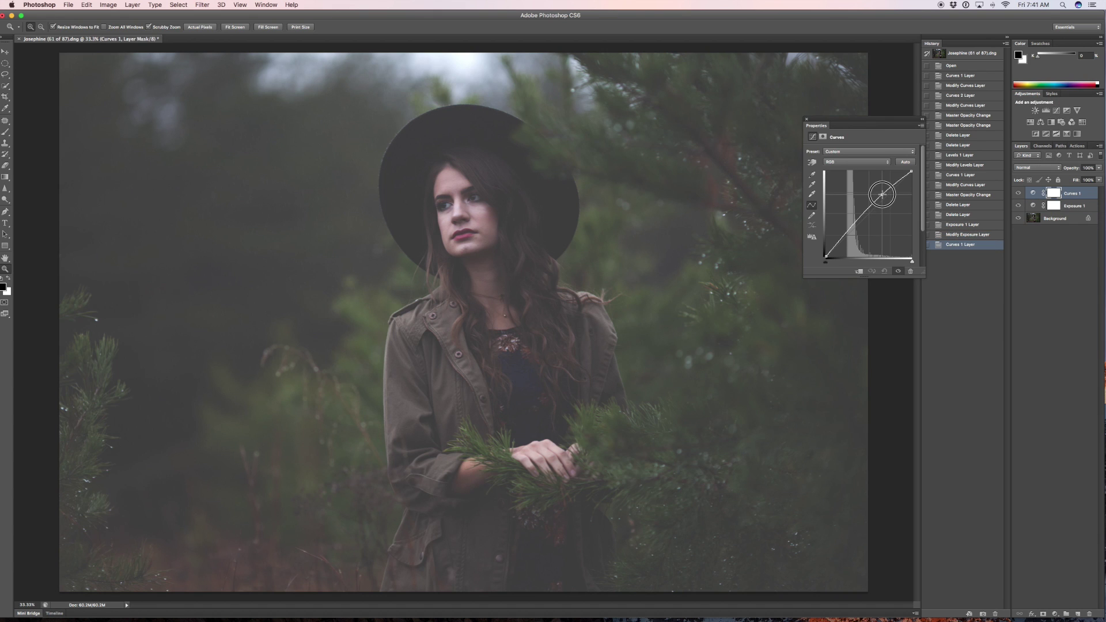
pyautogui.click(852, 226)
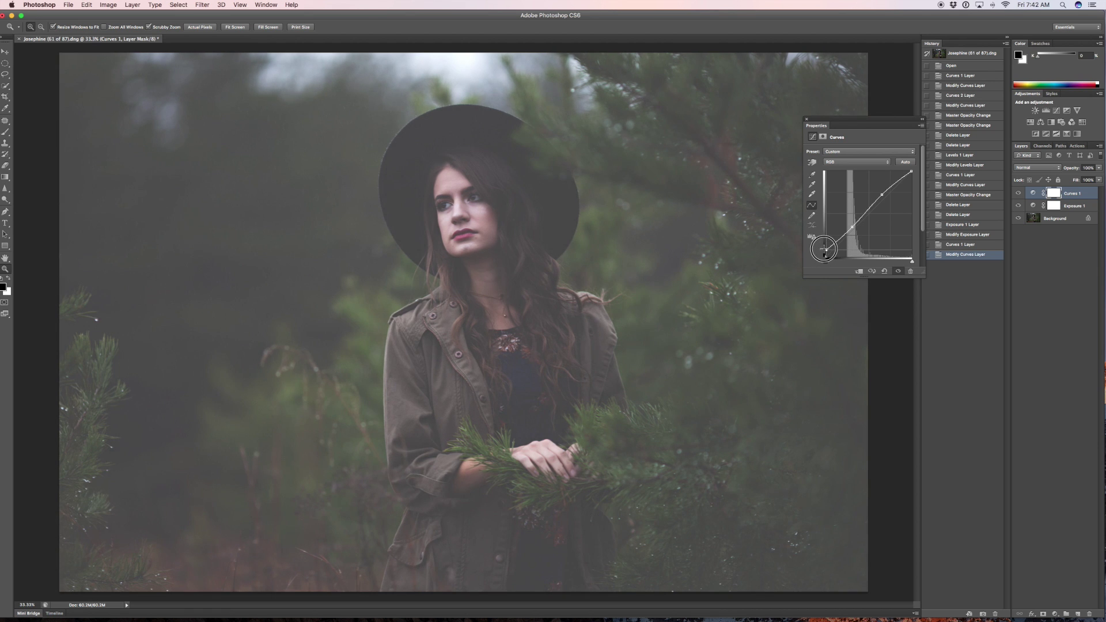
pyautogui.click(807, 119)
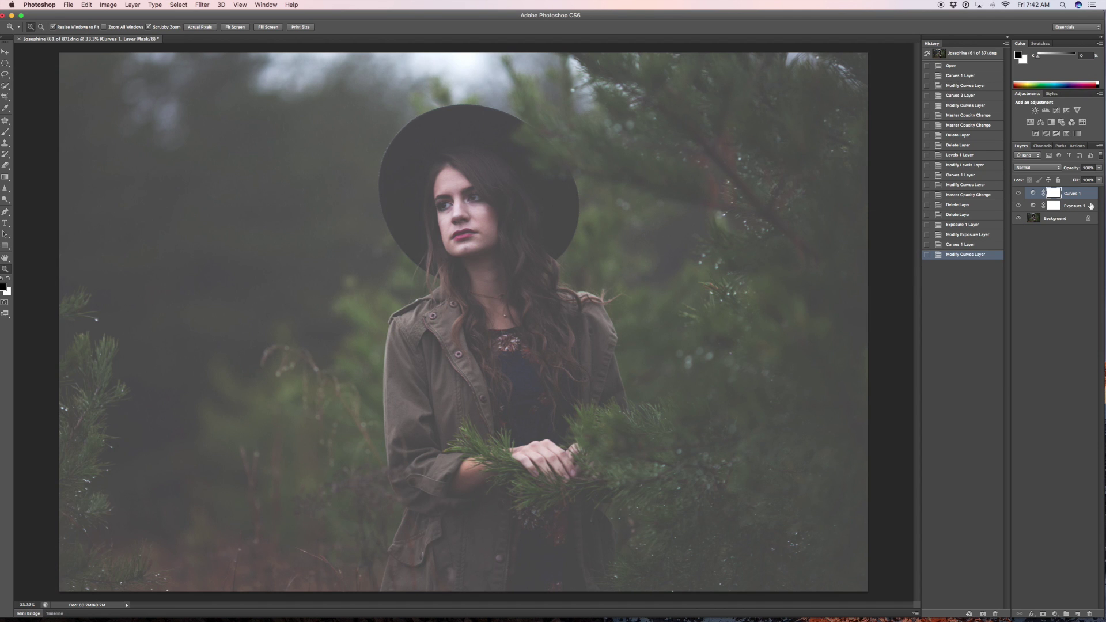